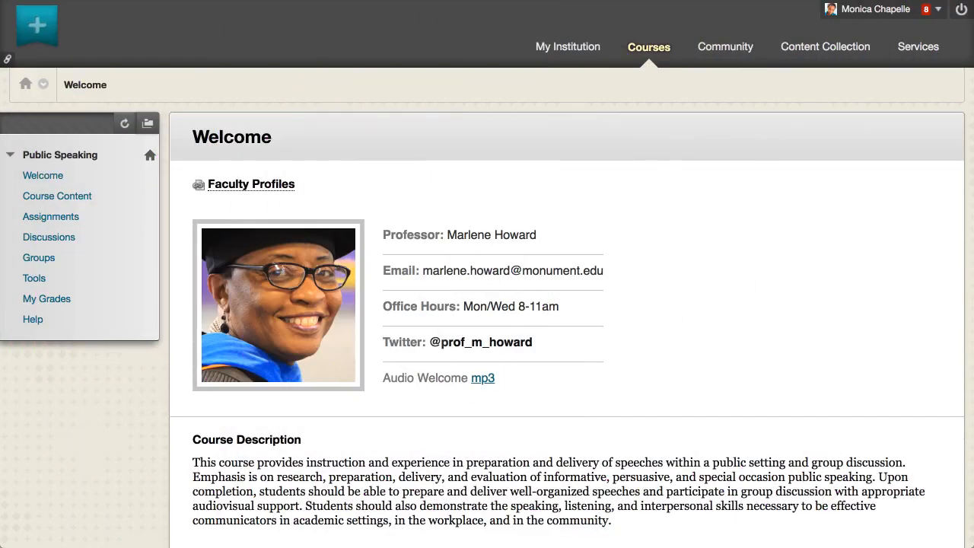
View the Public Speaking course calendar from Tools, then go to My Institution and the global menu.
click(34, 279)
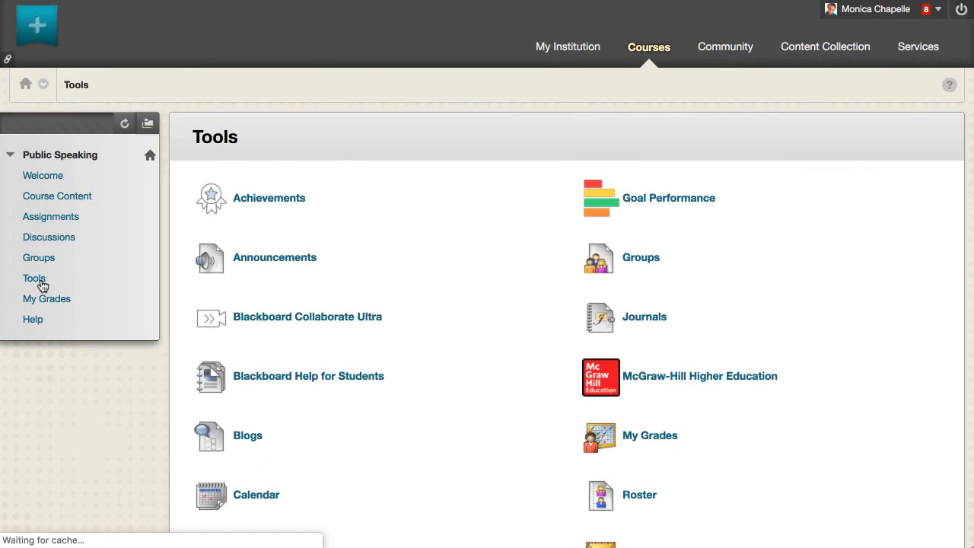
click(256, 494)
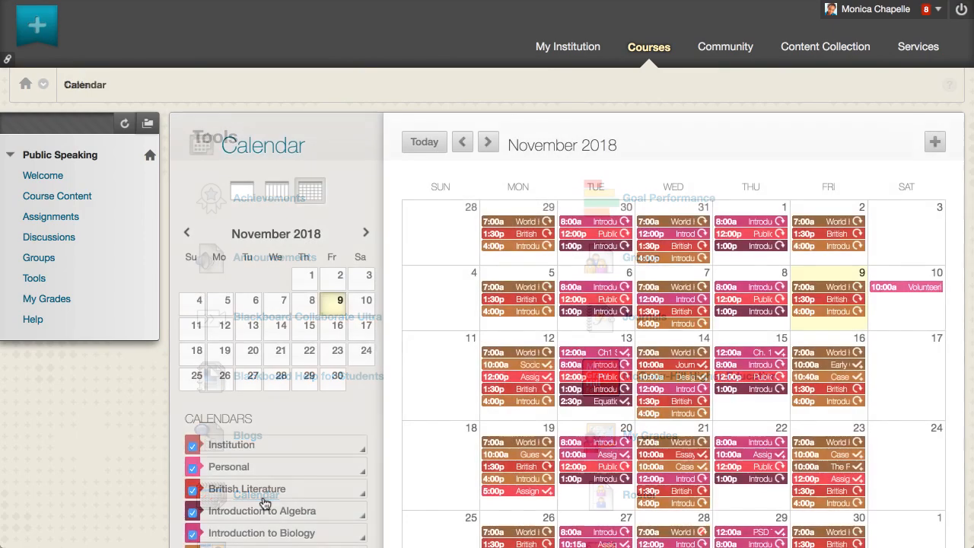
click(567, 47)
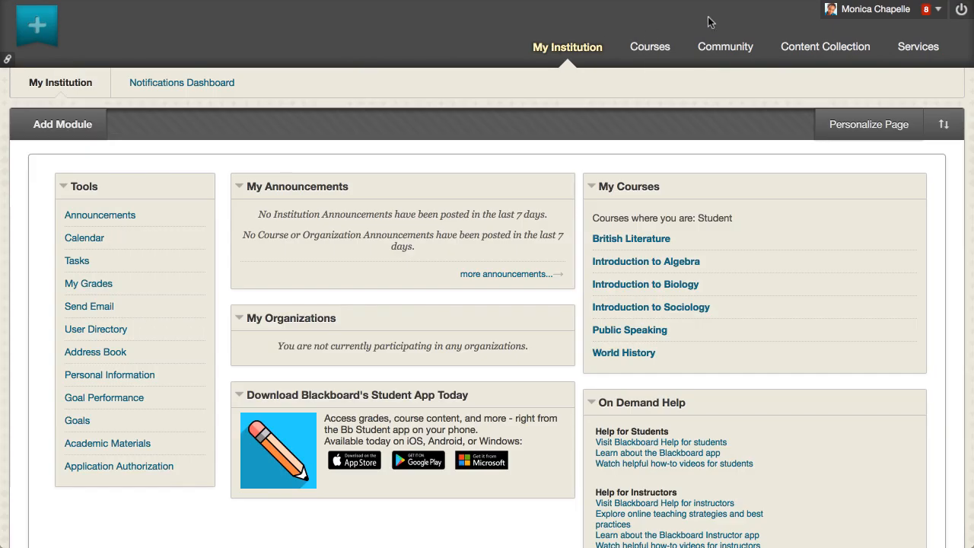
click(874, 10)
Show the full calendar of all enrolled courses for November 2018.
click(767, 159)
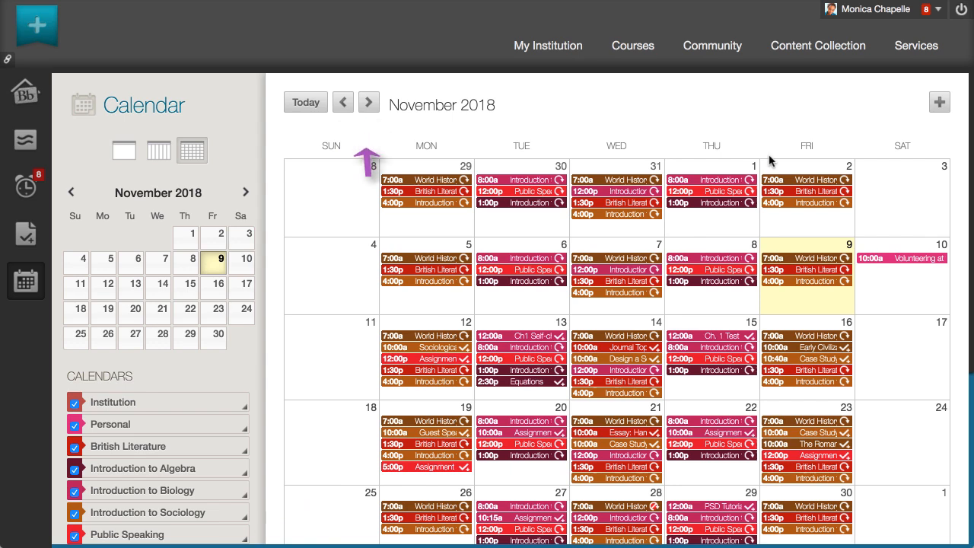
click(939, 103)
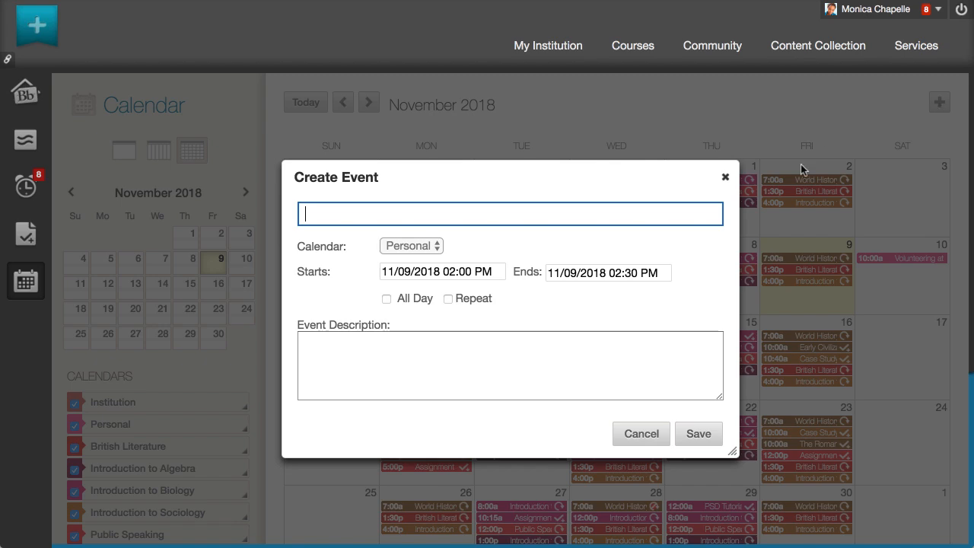
click(641, 432)
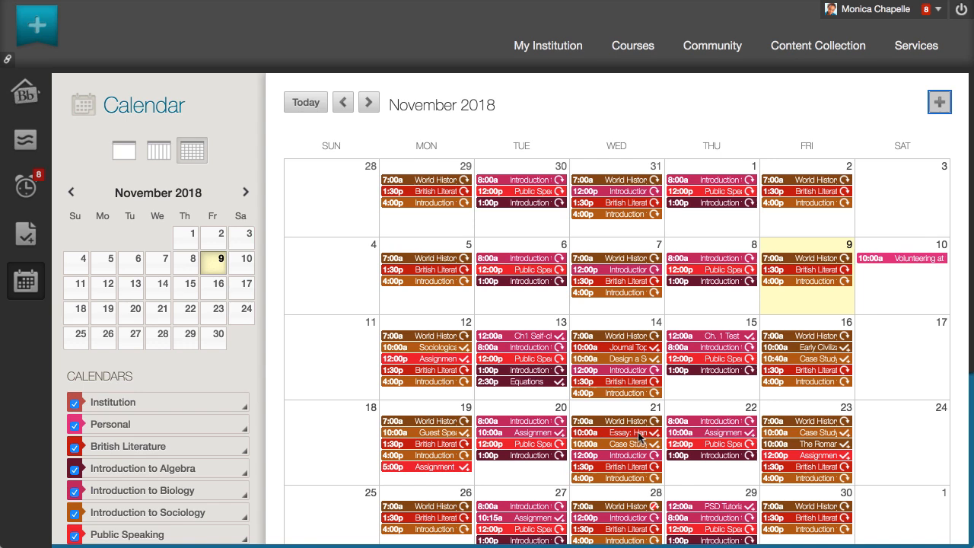
click(625, 359)
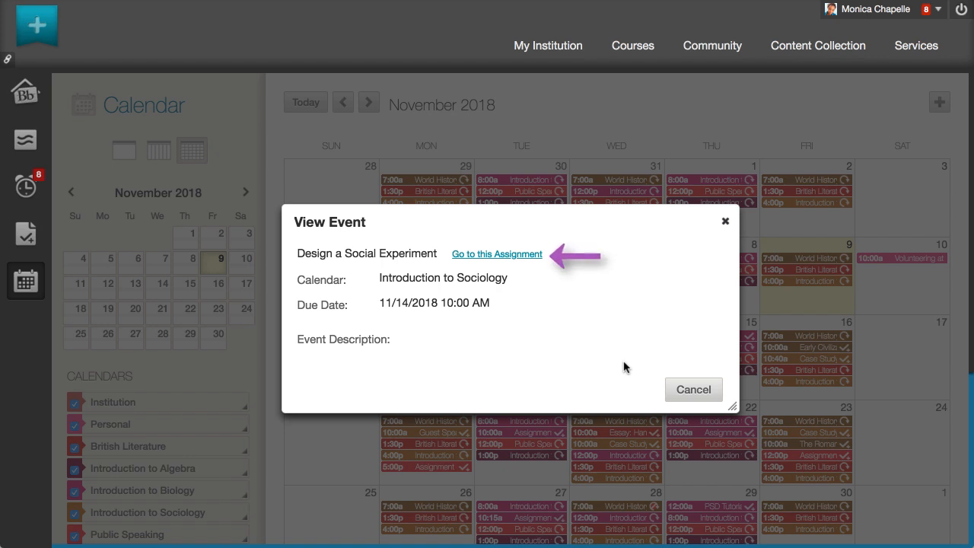
Close the assignment details to return to the November 2018 calendar.
click(684, 389)
scroll(674, 385, down, 3)
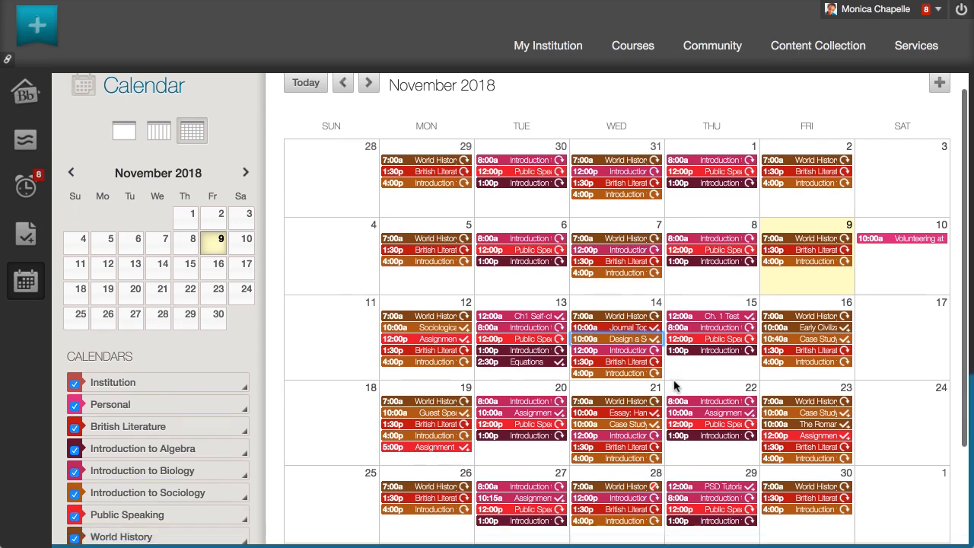